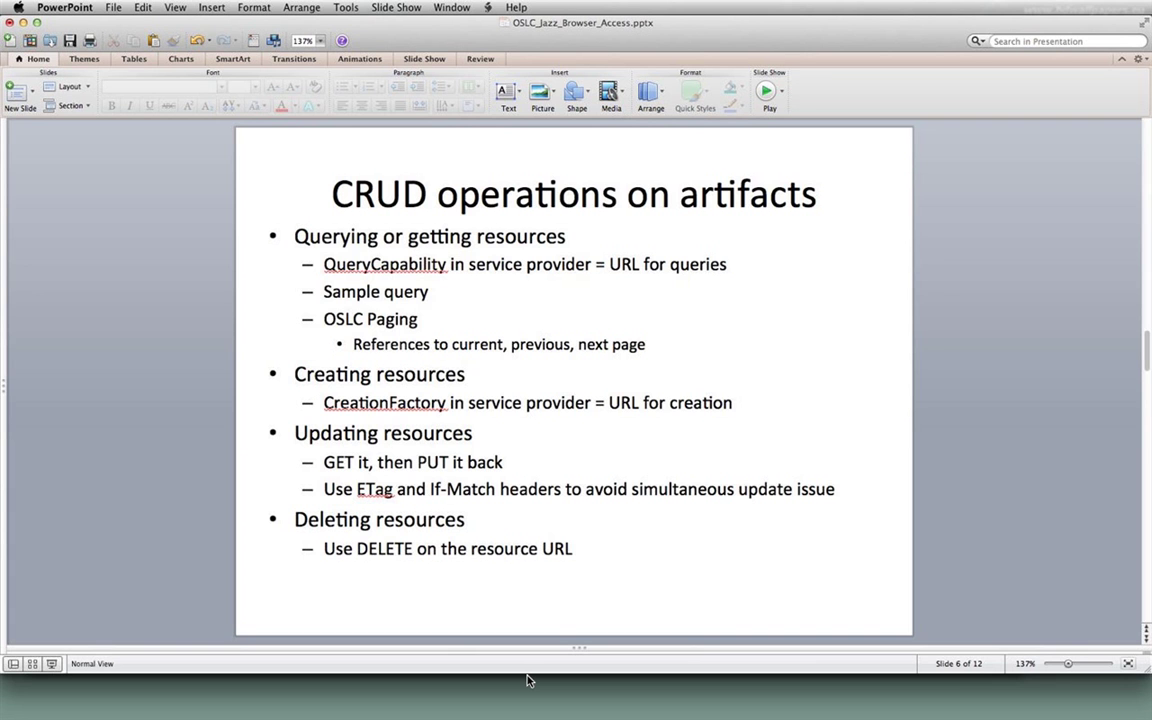
Move the presentation from slide 6 to slide 7, 'Rational Jazz servers'
{"action": "scroll", "coordinate": [343, 445], "scroll_direction": "down", "scroll_amount": 2}
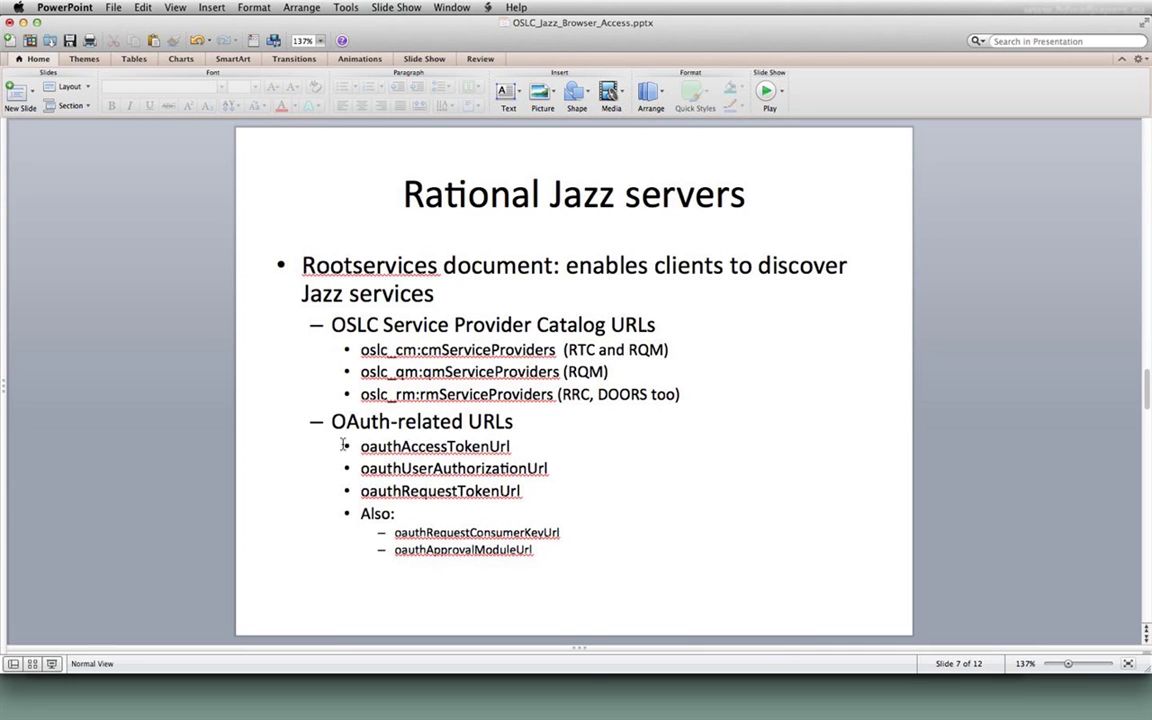
{"action": "left_click", "coordinate": [587, 682]}
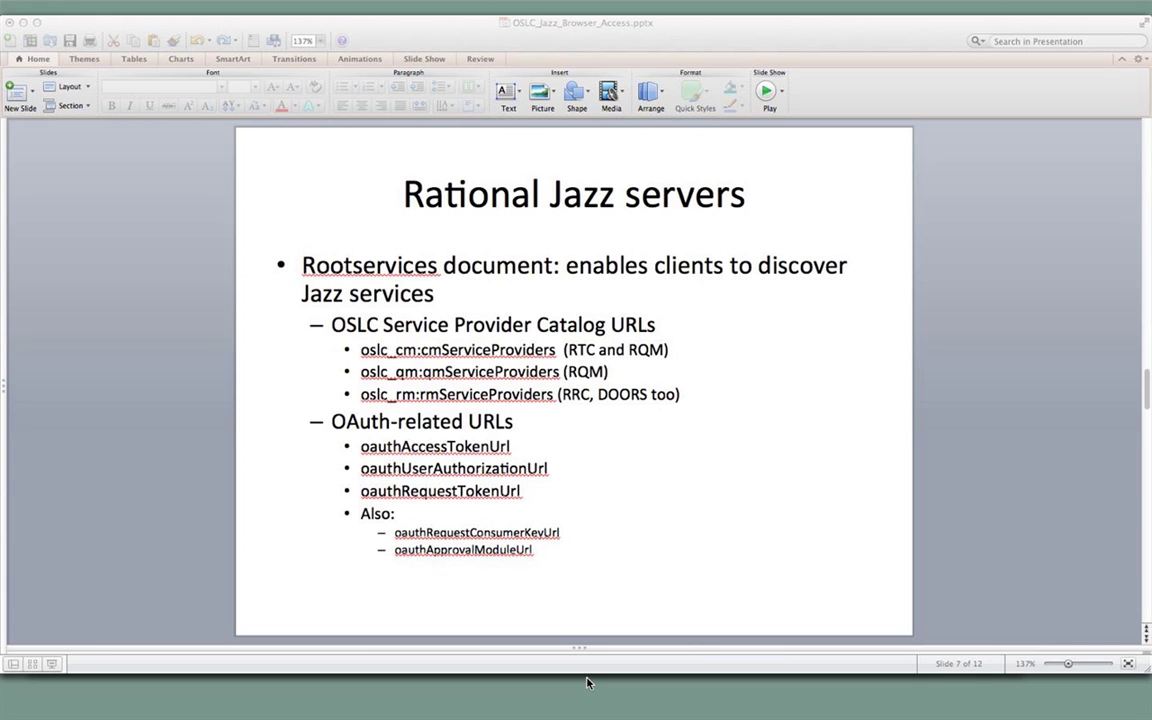
{"action": "left_click", "coordinate": [76, 477]}
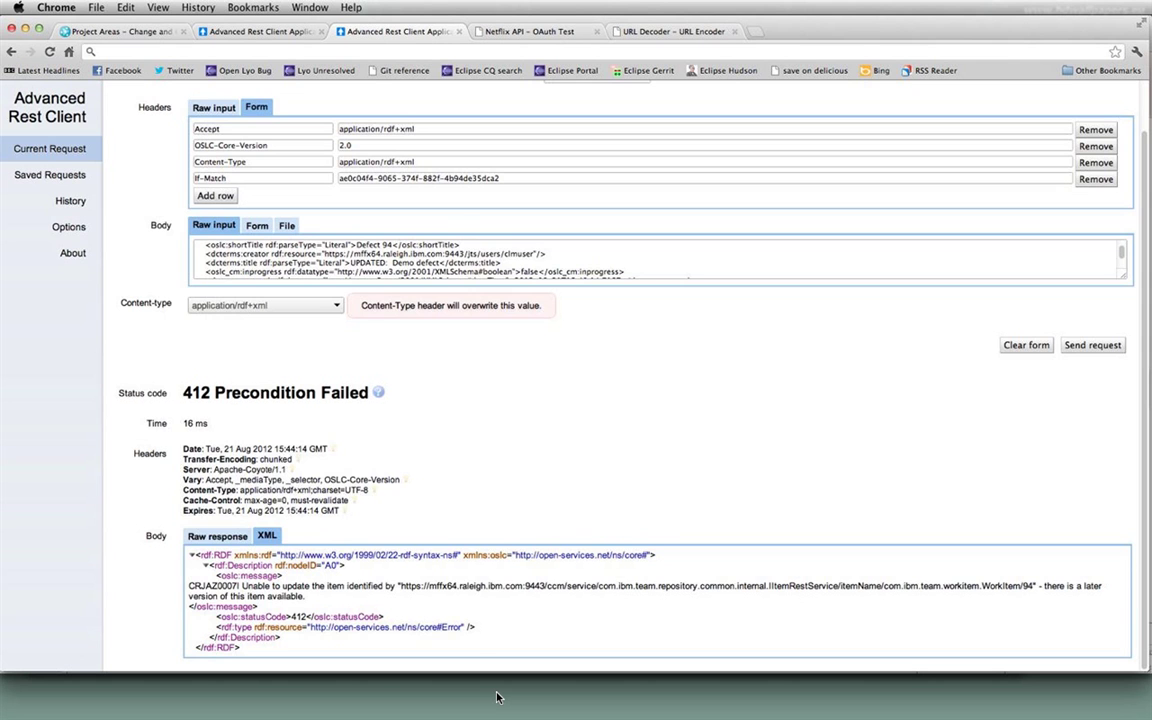
GET the /ccm/rootservices URL in the earlier request tab, returning 200 OK with the RDF/XML catalog
{"action": "scroll", "coordinate": [450, 400], "scroll_direction": "up", "scroll_amount": 1}
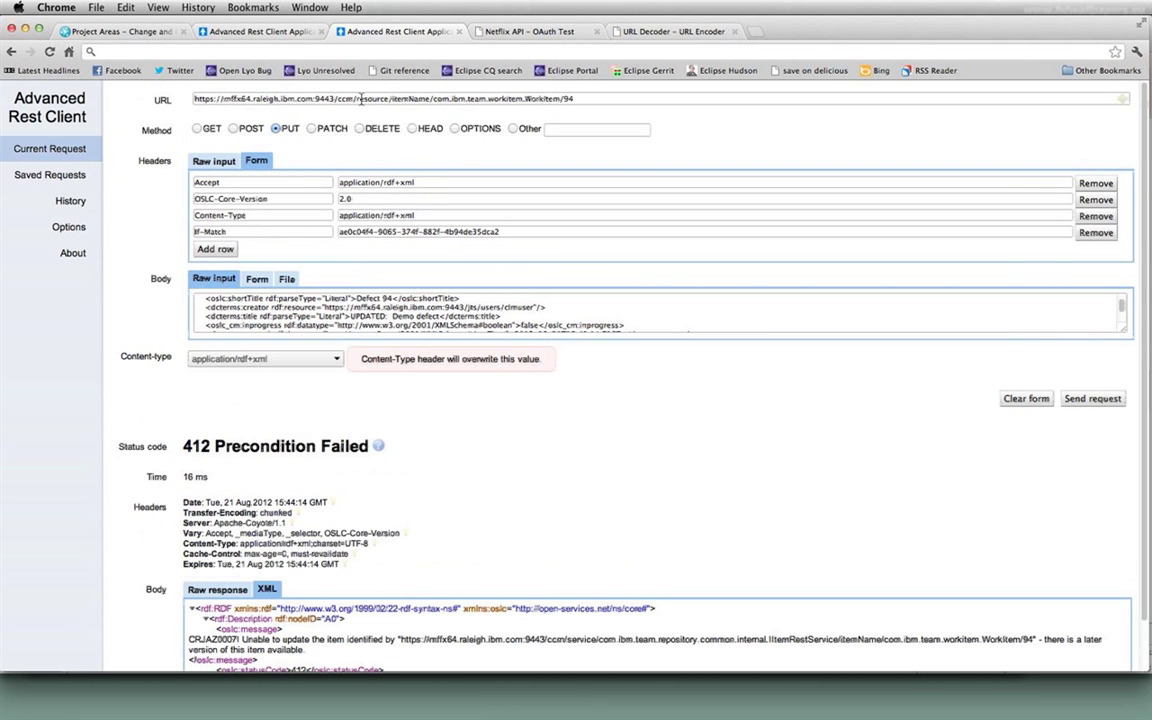
{"action": "key", "text": "ctrl+shift+Tab"}
{"action": "triple_click", "coordinate": [376, 98]}
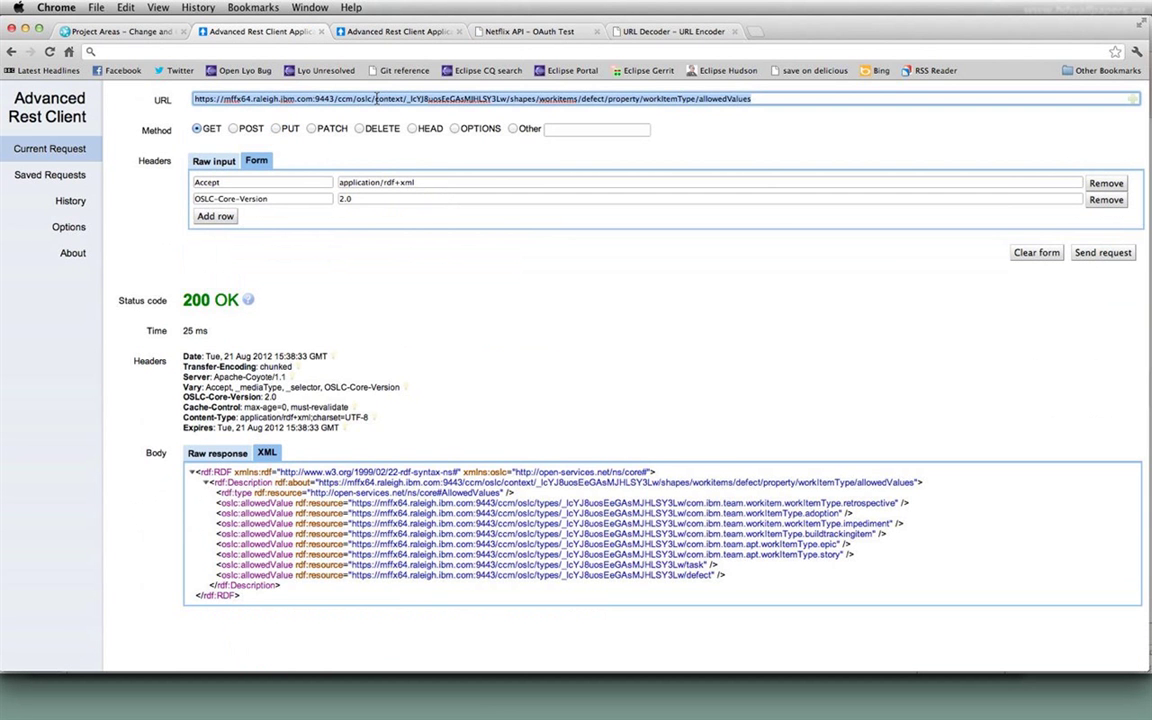
{"action": "type", "text": "https://mffx64.raleigh.ibm.com:9443/ccm/rootservices"}
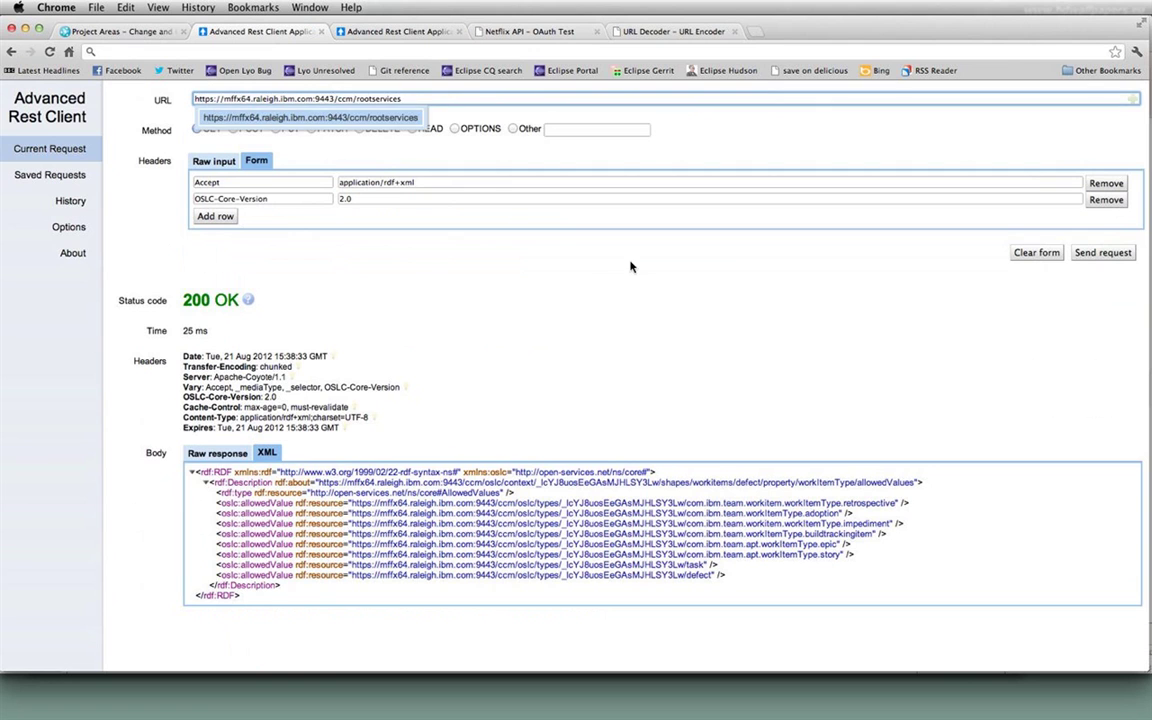
{"action": "left_click", "coordinate": [688, 358]}
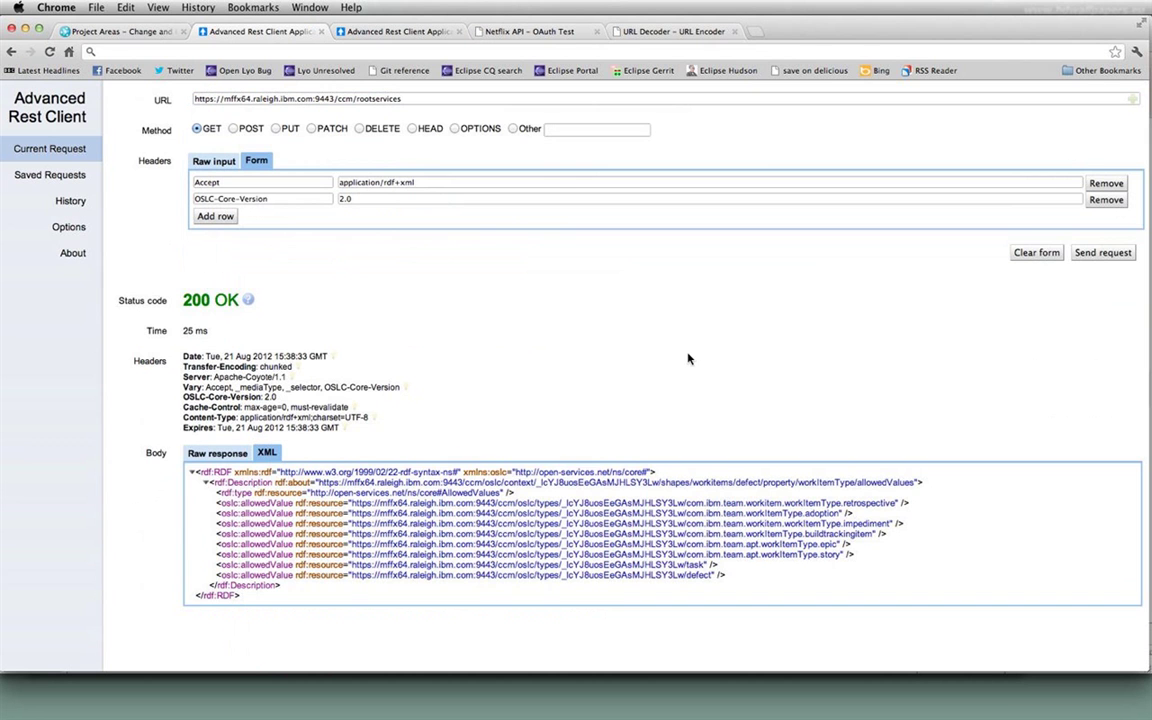
{"action": "left_click", "coordinate": [1100, 252]}
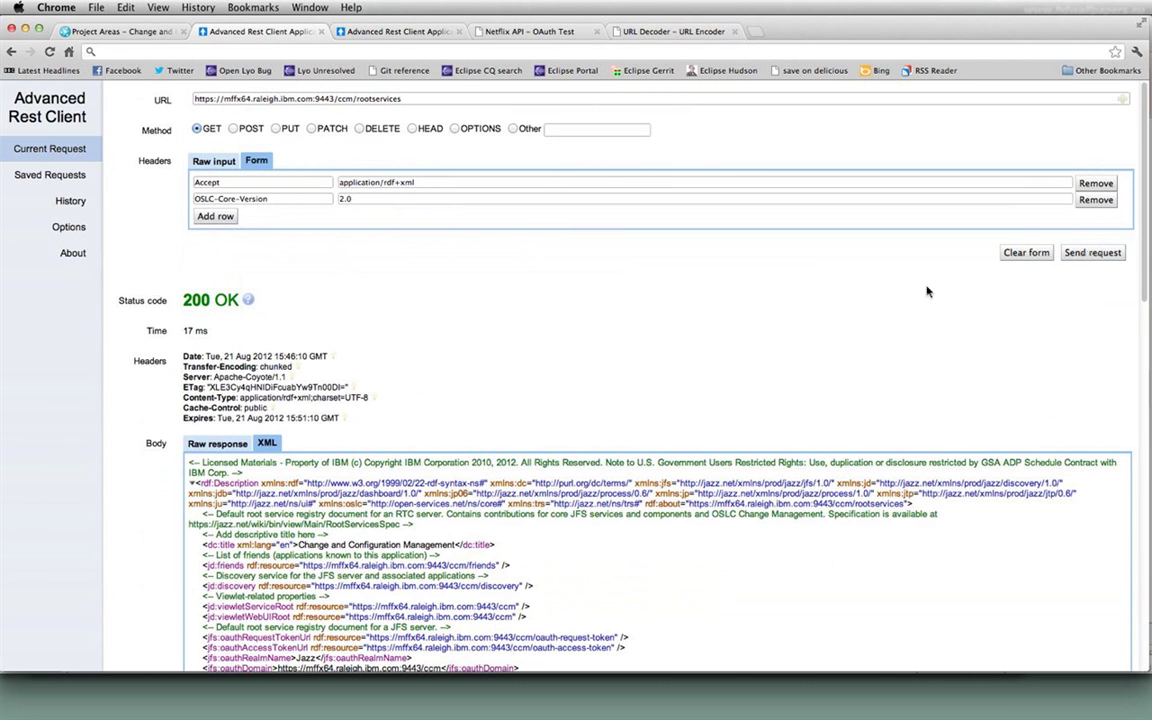
{"action": "scroll", "coordinate": [464, 397], "scroll_direction": "down", "scroll_amount": 4}
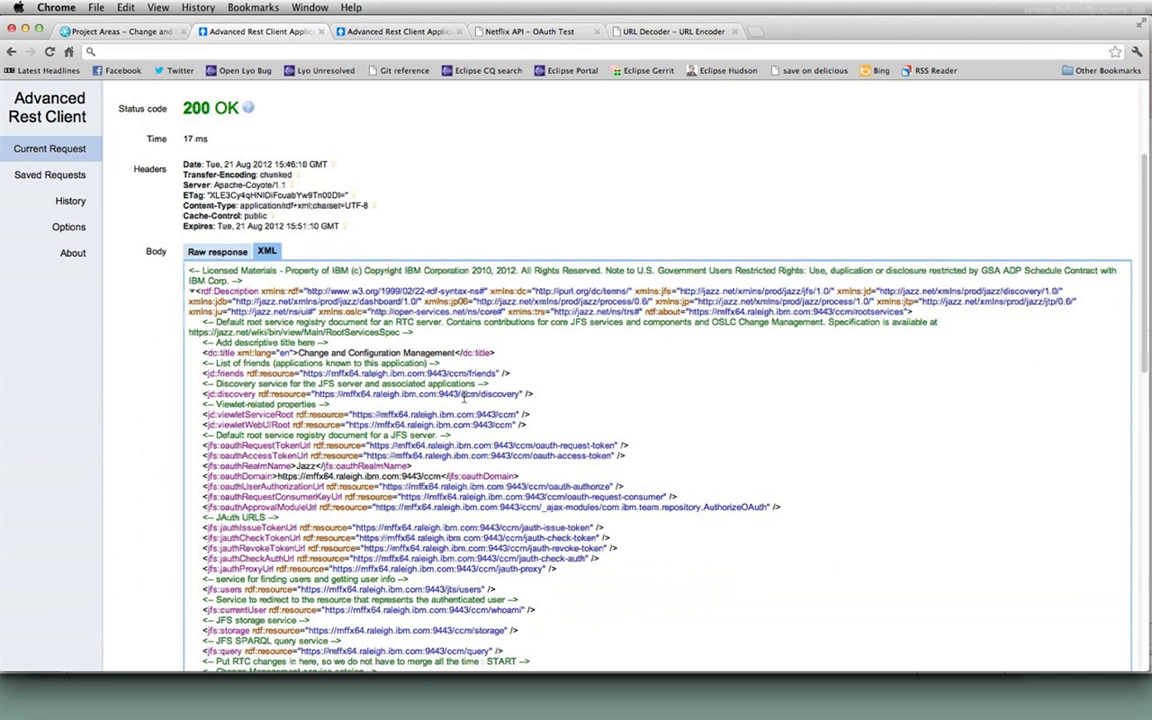
{"action": "scroll", "coordinate": [464, 397], "scroll_direction": "down", "scroll_amount": 6}
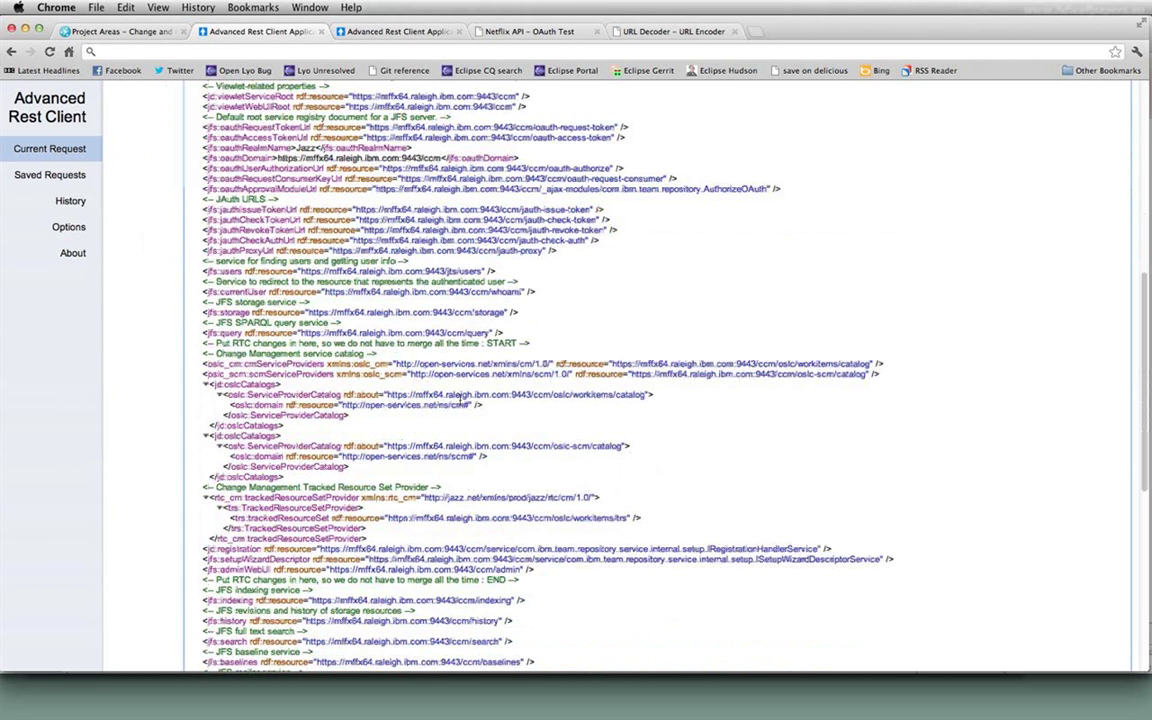
{"action": "left_click_drag", "start_coordinate": [290, 480], "coordinate": [203, 401]}
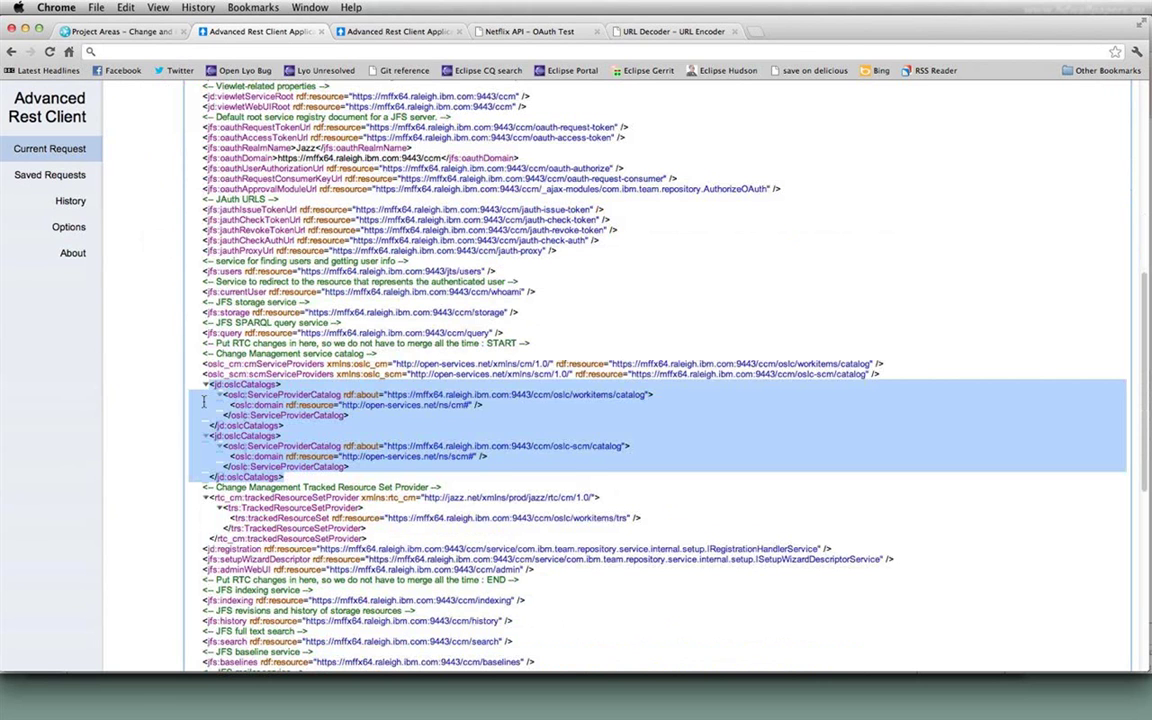
{"action": "left_click", "coordinate": [441, 406]}
{"action": "double_click", "coordinate": [441, 406]}
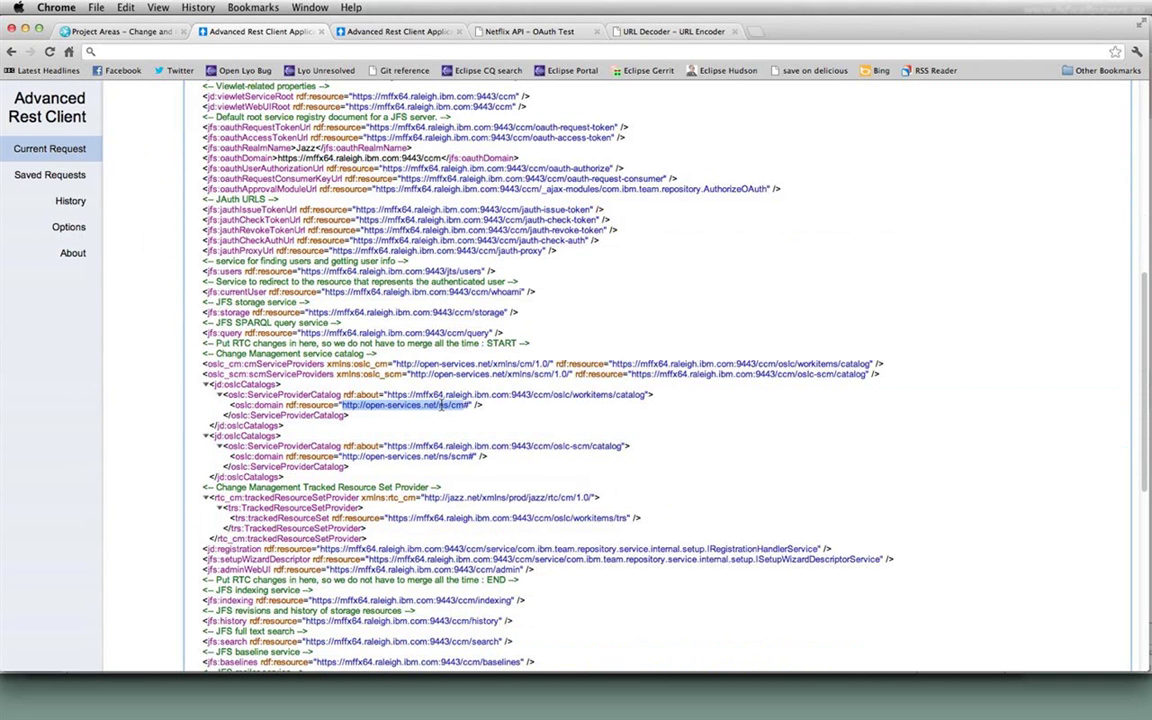
{"action": "left_click", "coordinate": [368, 456]}
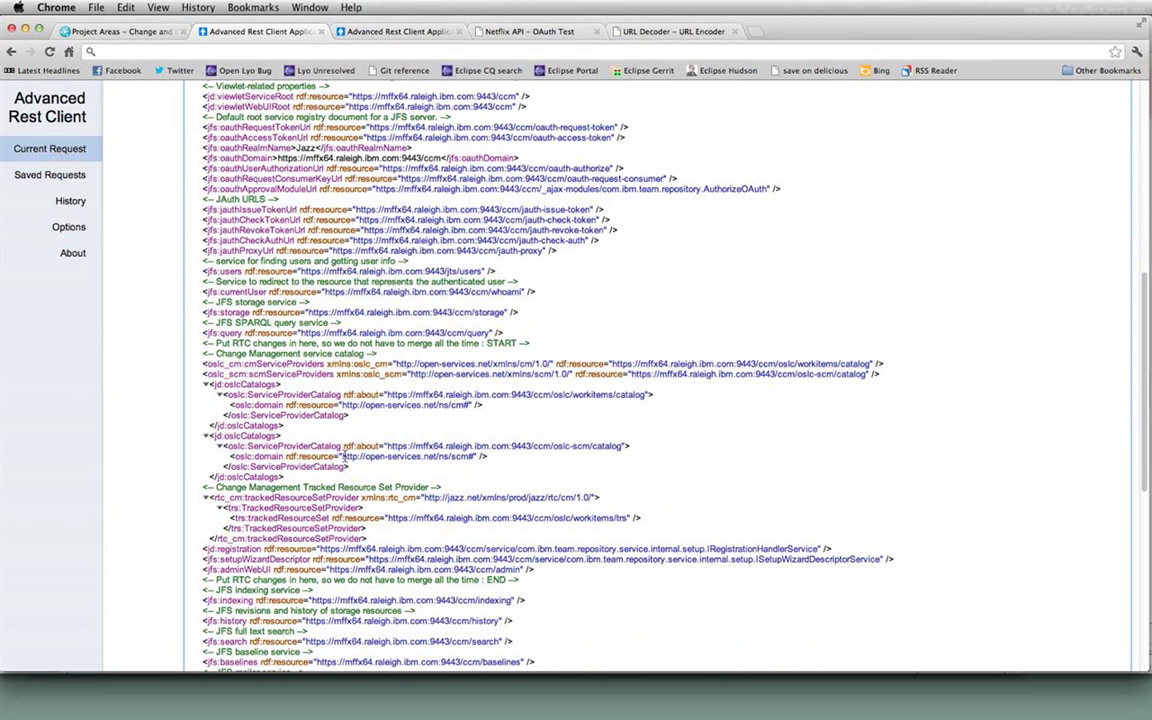
{"action": "left_click_drag", "start_coordinate": [343, 456], "coordinate": [475, 458]}
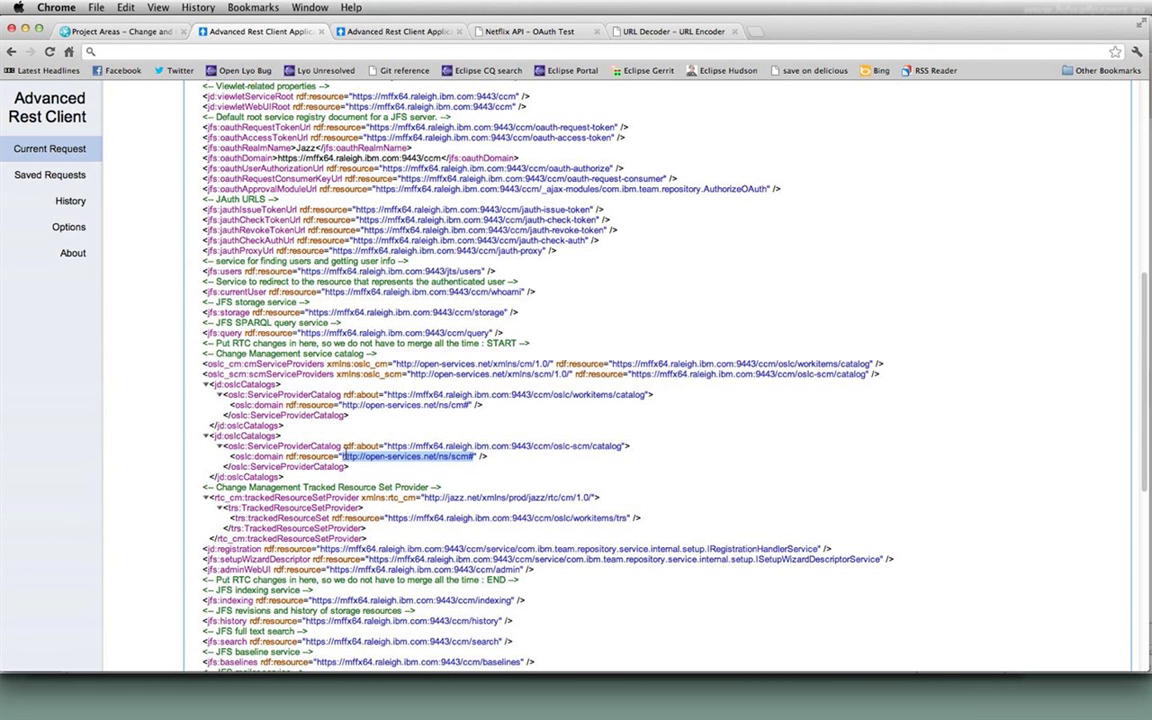
{"action": "left_click", "coordinate": [497, 467]}
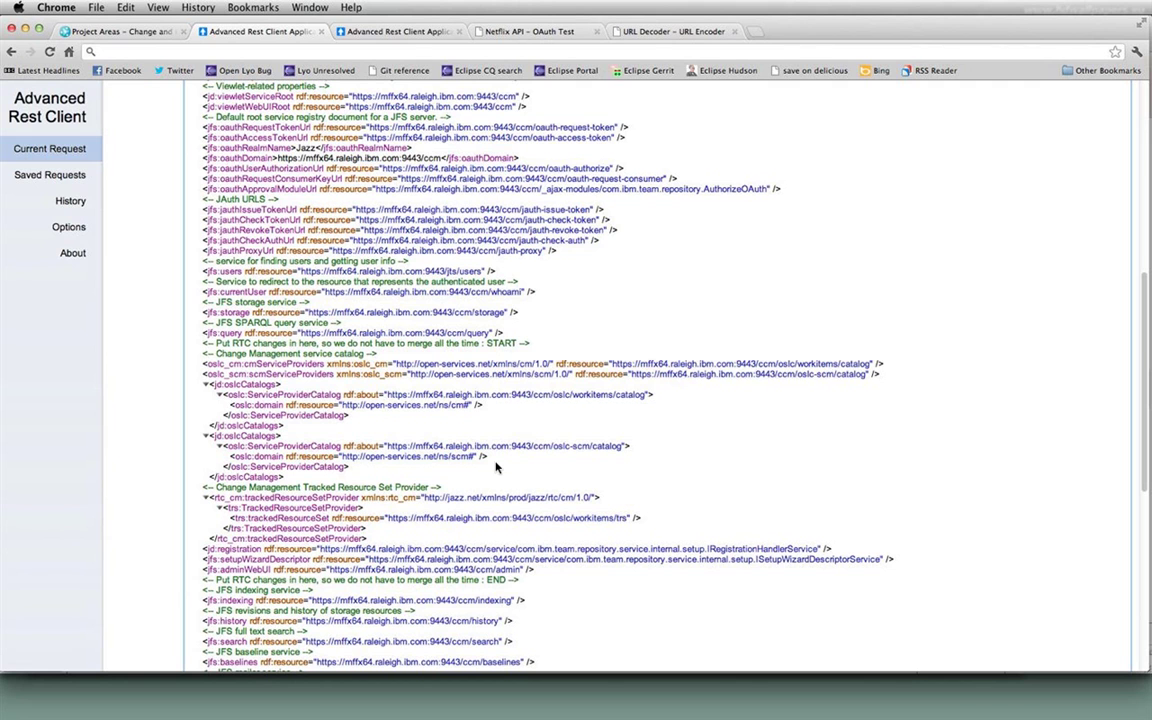
{"action": "left_click_drag", "start_coordinate": [387, 394], "coordinate": [648, 396]}
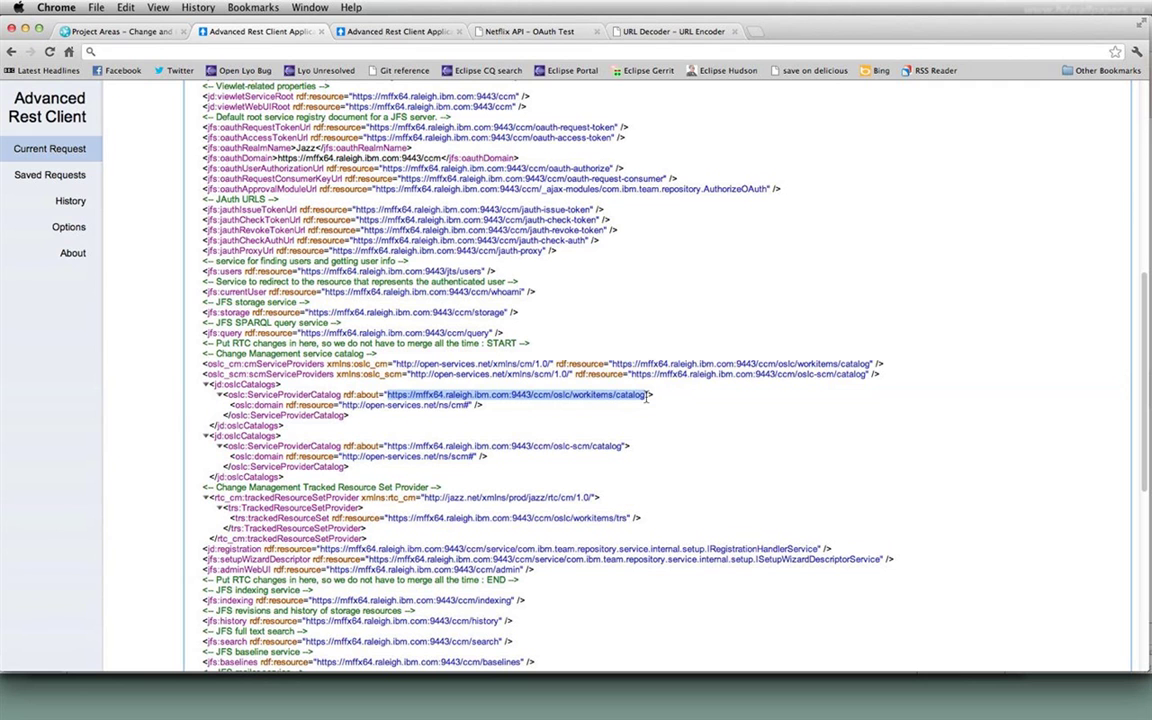
{"action": "left_click", "coordinate": [538, 425]}
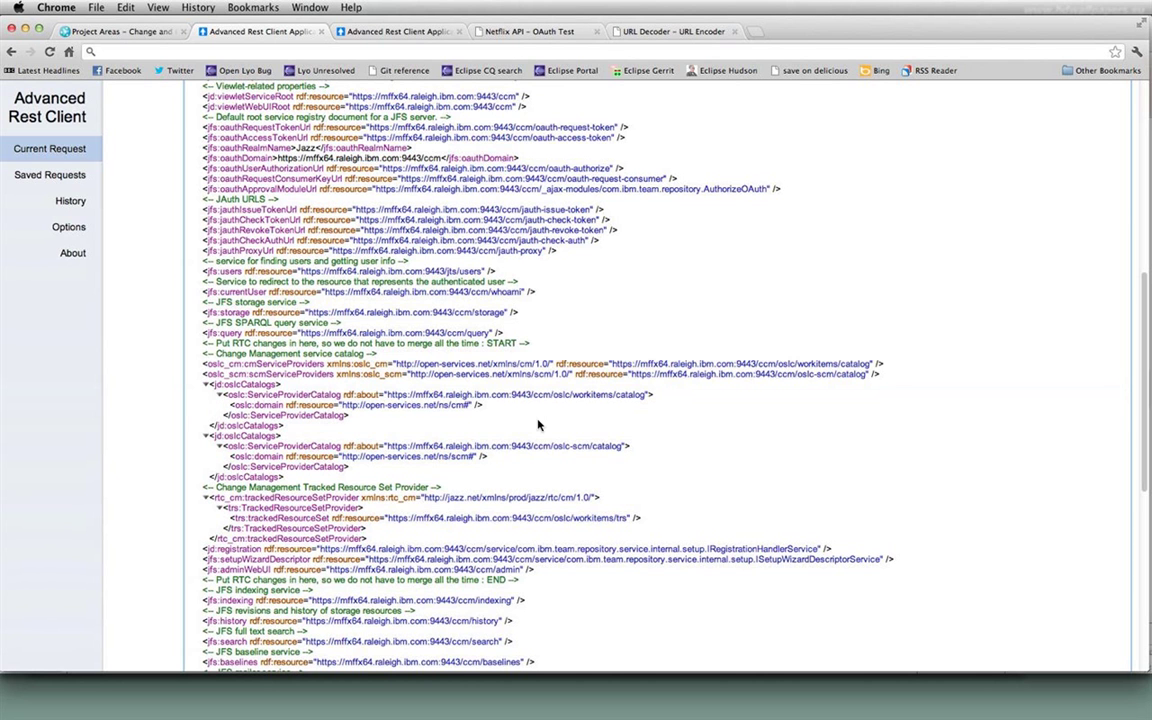
{"action": "scroll", "coordinate": [538, 425], "scroll_direction": "up", "scroll_amount": 5}
Copy the seven jfs:oauth lines, oauthRequestTokenUrl through oauthApprovalModuleUrl, from the response XML
{"action": "scroll", "coordinate": [530, 440], "scroll_direction": "down", "scroll_amount": 2}
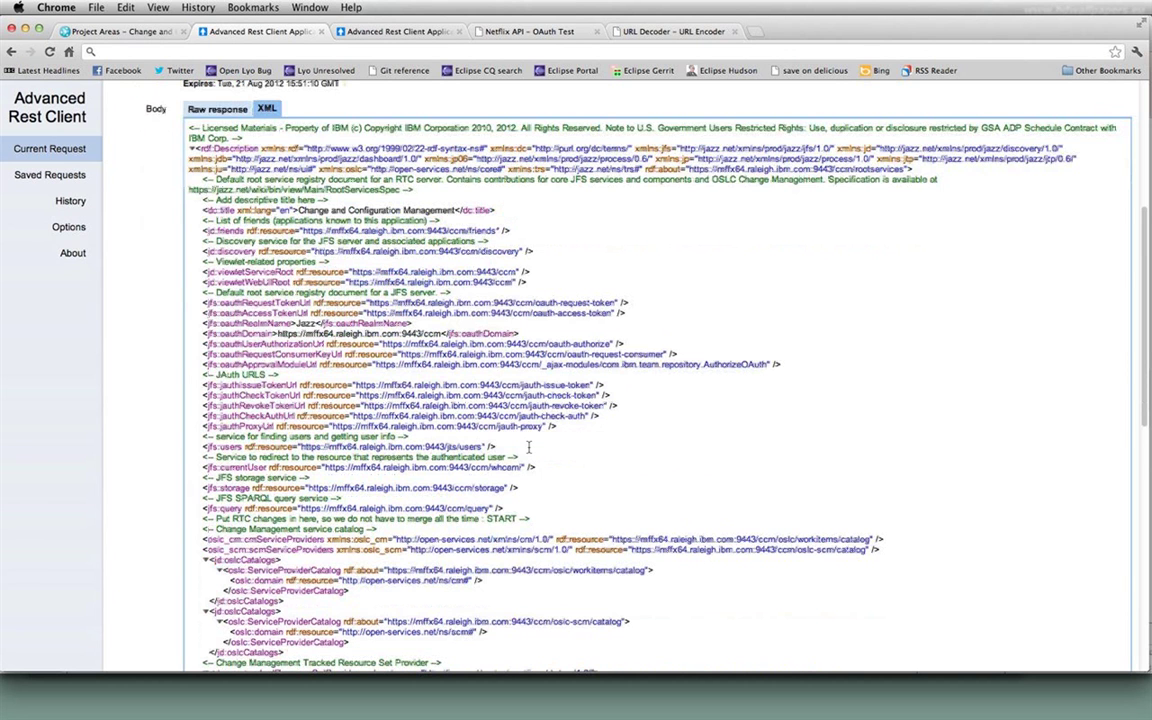
{"action": "left_click_drag", "start_coordinate": [782, 366], "coordinate": [183, 303]}
{"action": "key", "text": "super+c"}
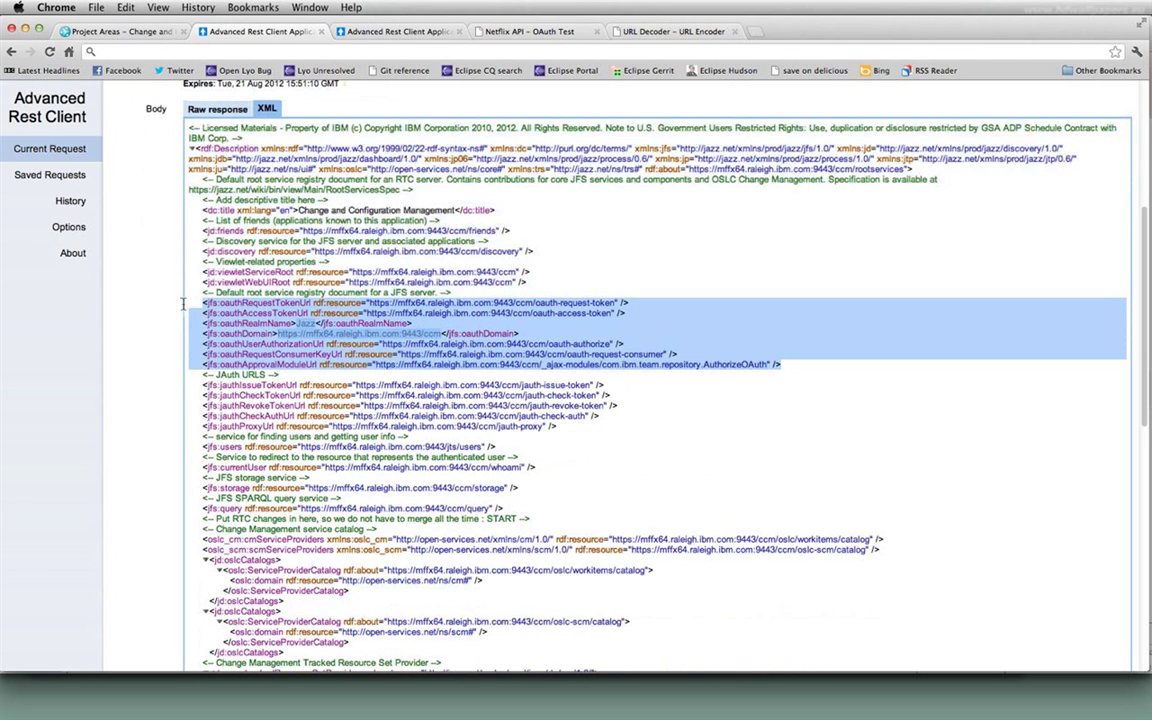
{"action": "right_click", "coordinate": [242, 321]}
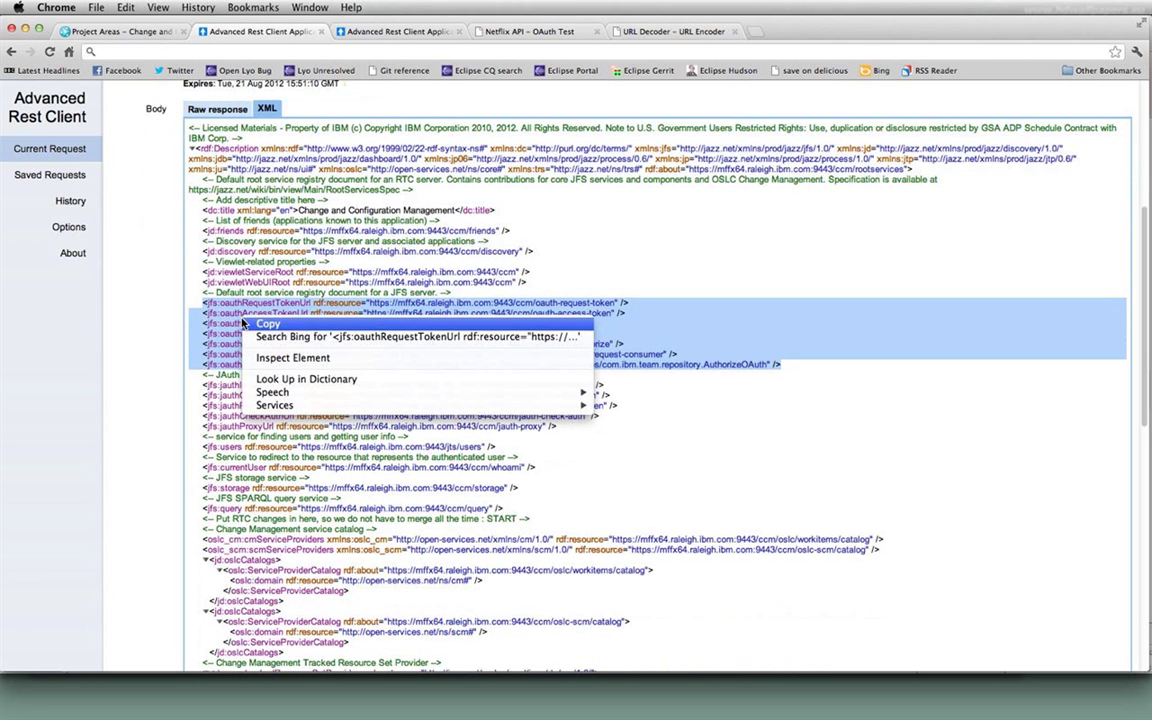
{"action": "left_click", "coordinate": [268, 324]}
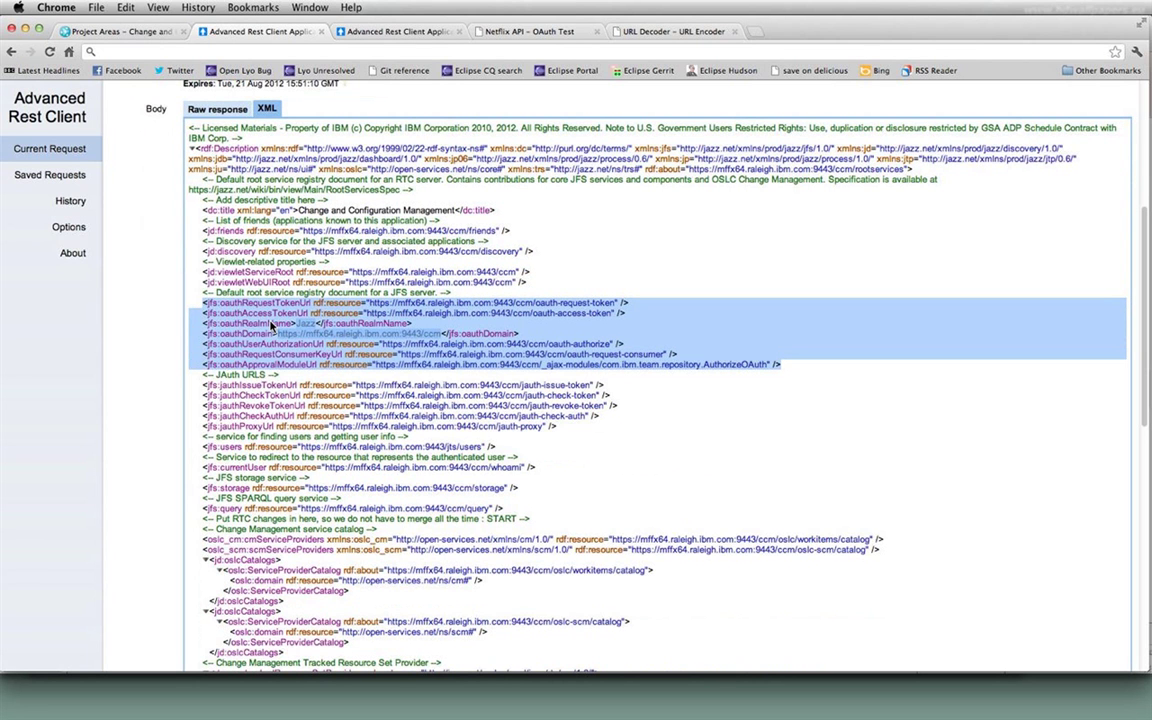
Paste the OAuth lines into the empty rootservices.xml and add a blank line before oauthRealmName
{"action": "key", "text": "super+Tab"}
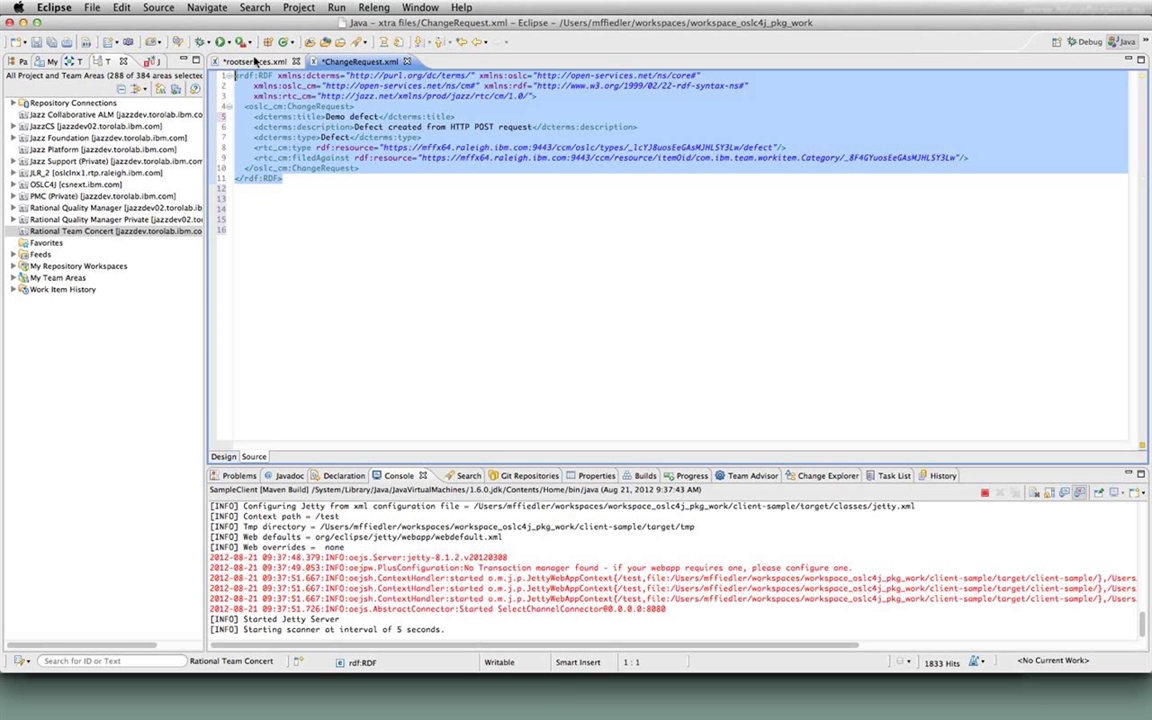
{"action": "left_click", "coordinate": [255, 61]}
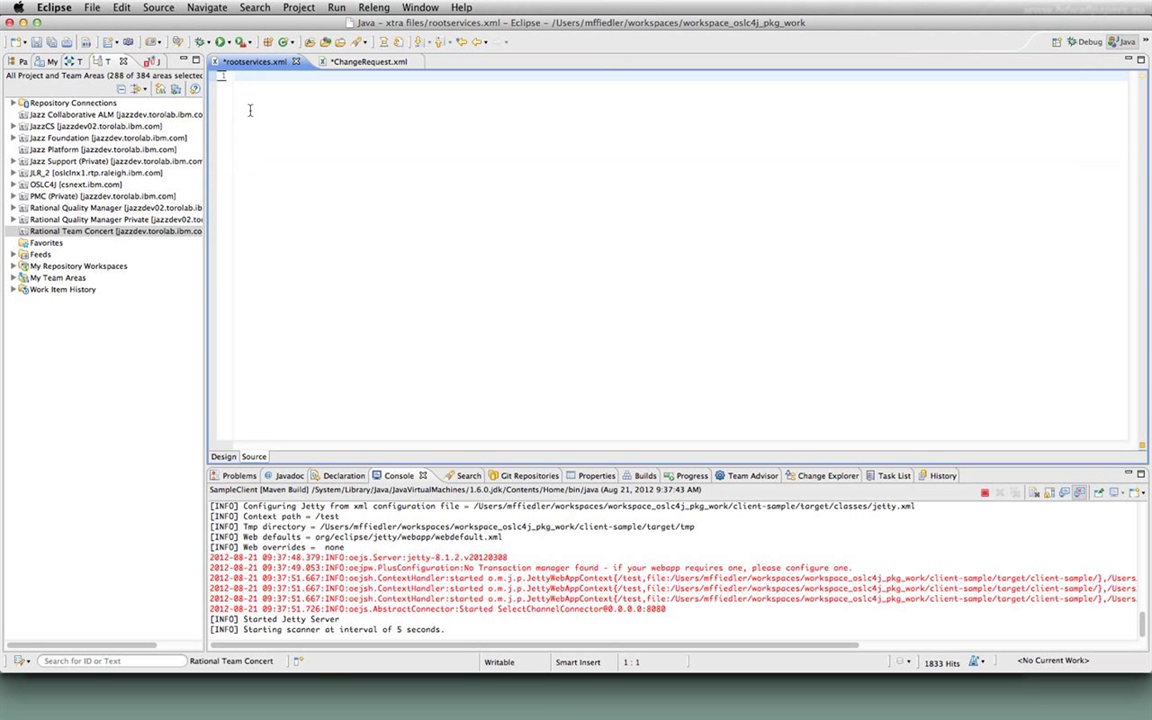
{"action": "key", "text": "super+v"}
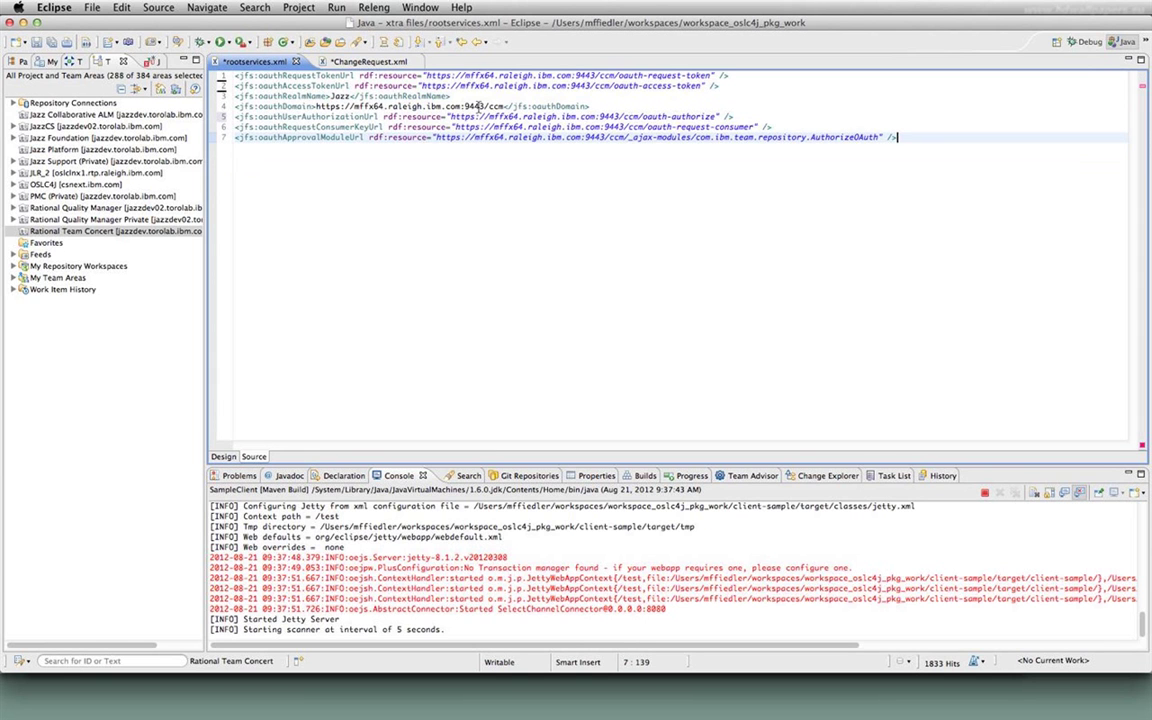
{"action": "left_click", "coordinate": [238, 97]}
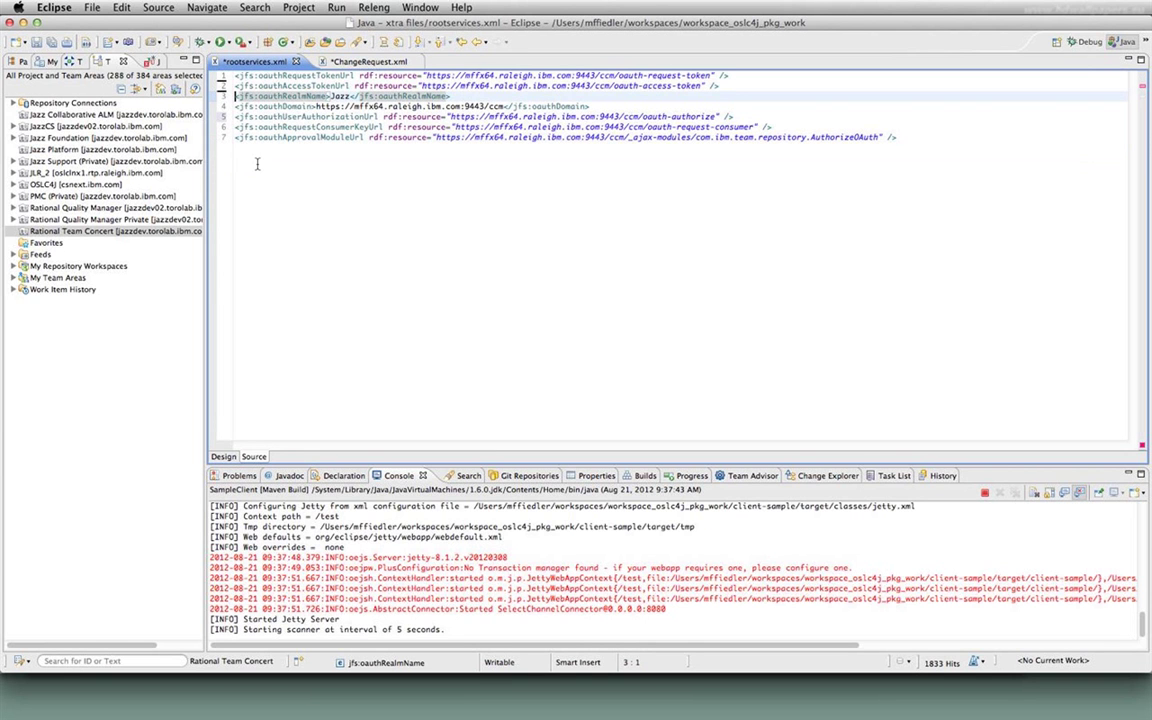
{"action": "key", "text": "Return"}
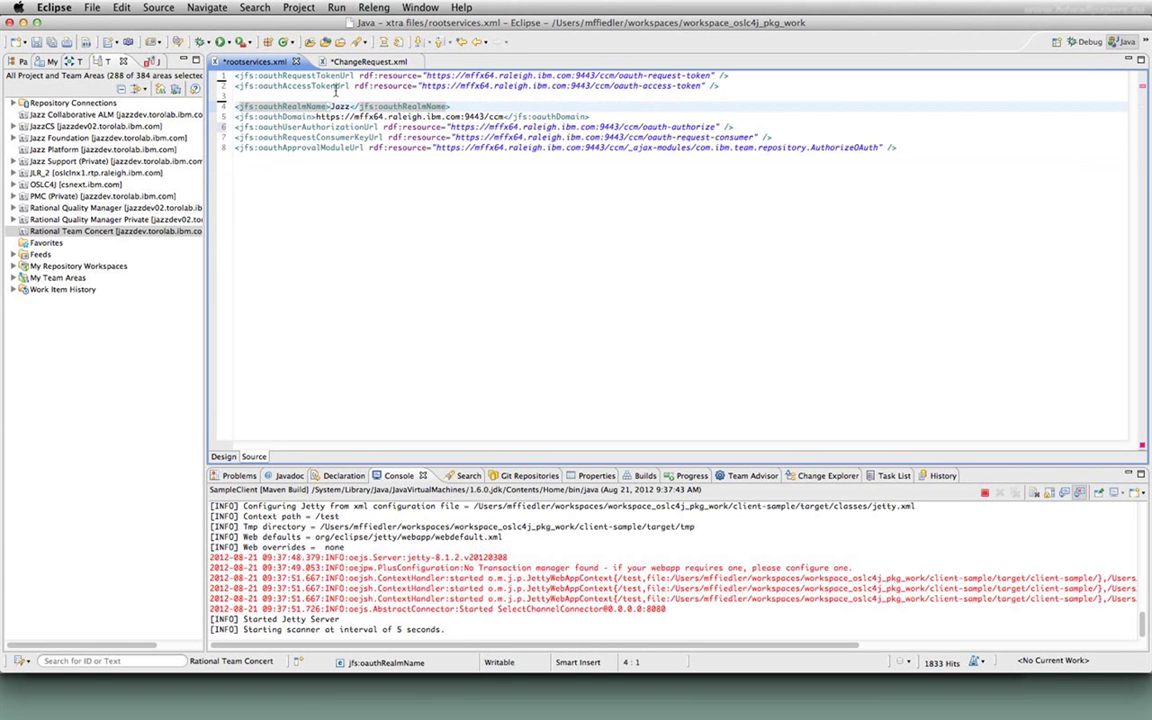
Move the oauthUserAuthorizationUrl line to line 2, right after oauthRequestTokenUrl
{"action": "left_click_drag", "start_coordinate": [735, 128], "coordinate": [226, 128]}
{"action": "key", "text": "super+c"}
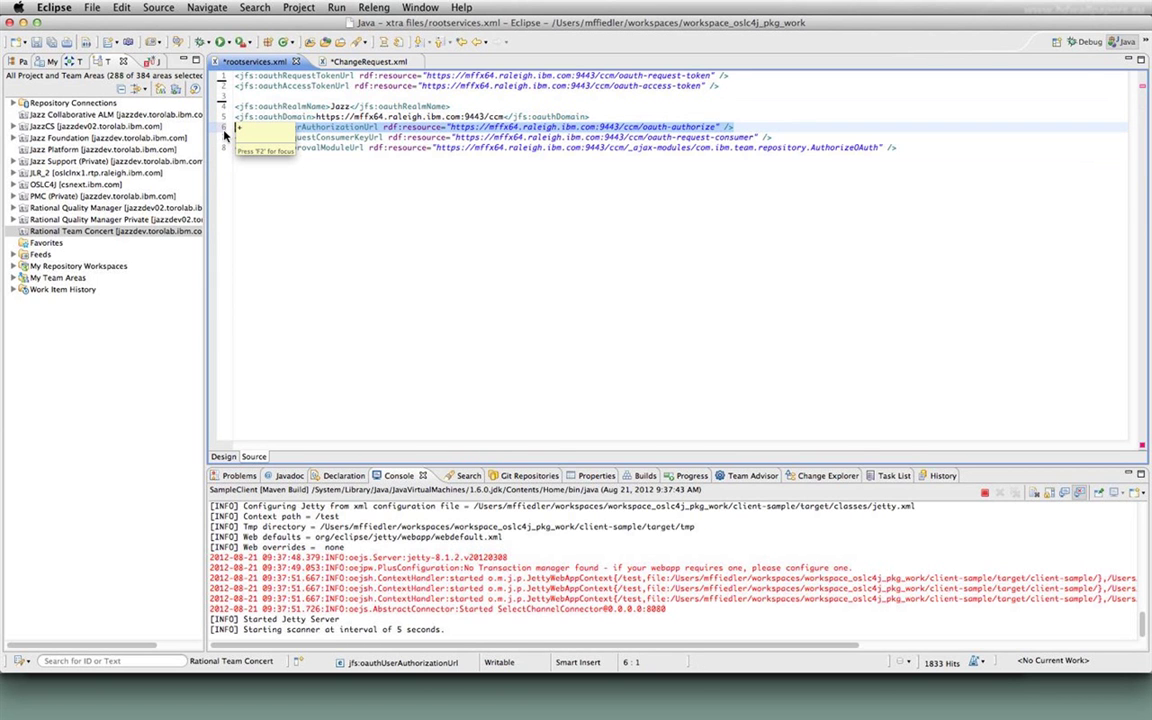
{"action": "key", "text": "BackSpace"}
{"action": "key", "text": "BackSpace"}
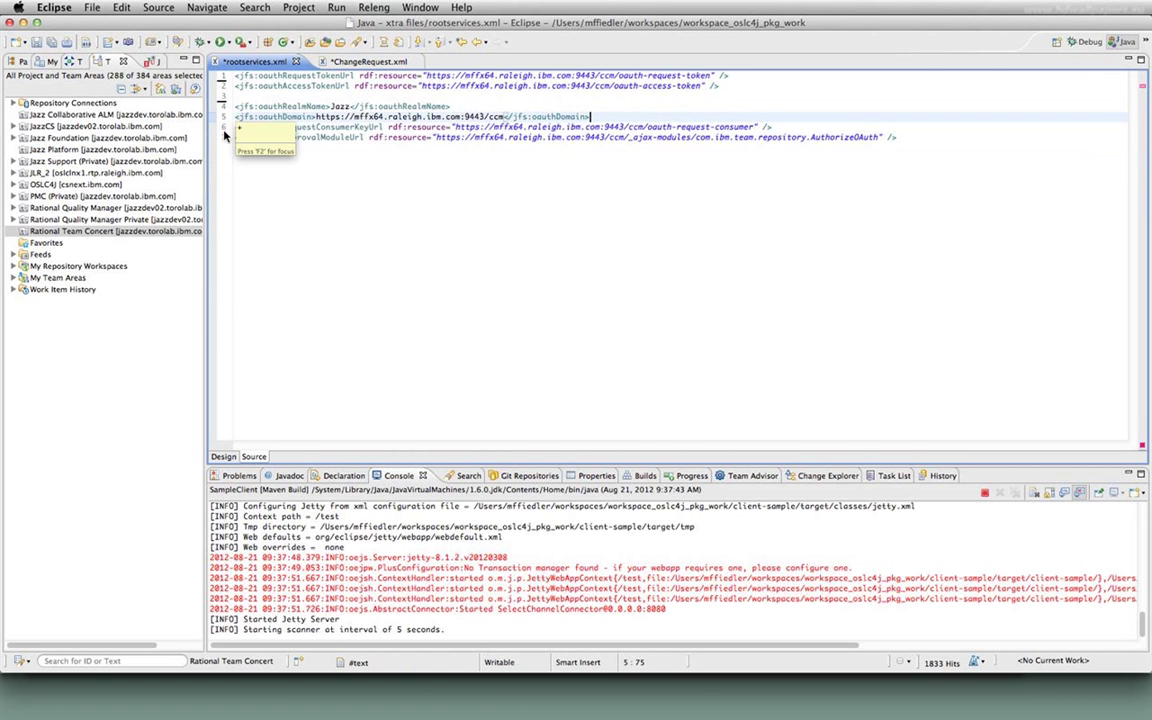
{"action": "left_click", "coordinate": [733, 76]}
{"action": "key", "text": "Return"}
{"action": "key", "text": "super+v"}
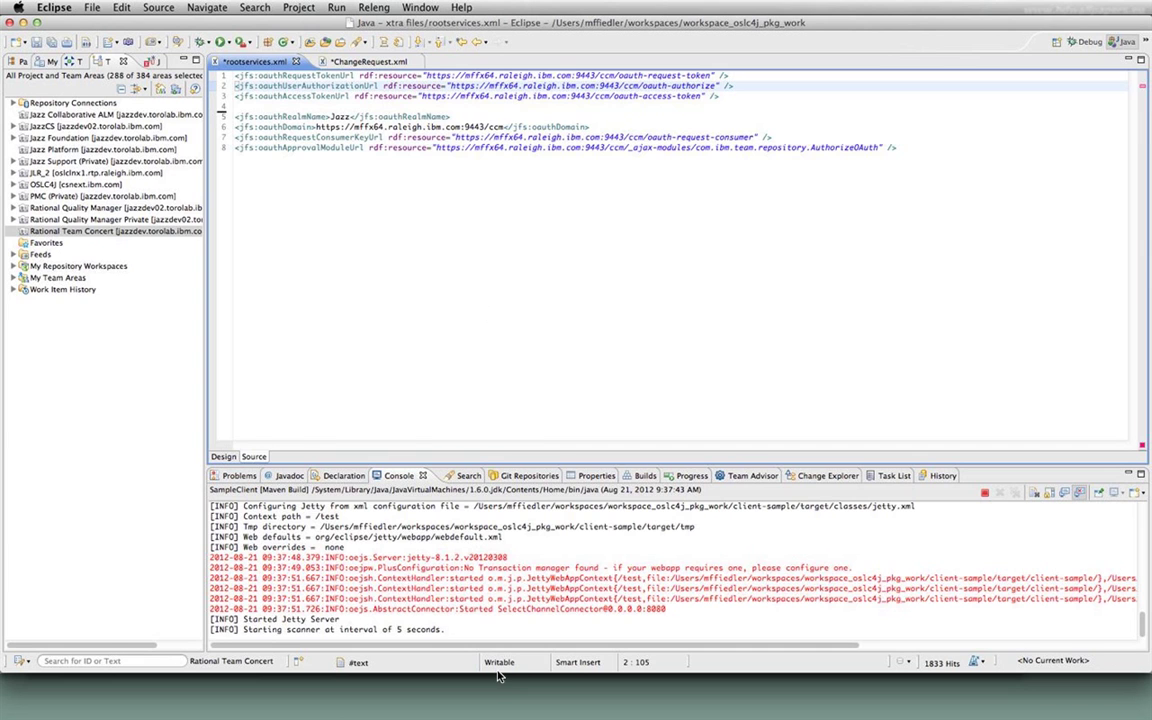
{"action": "key", "text": "super+Tab"}
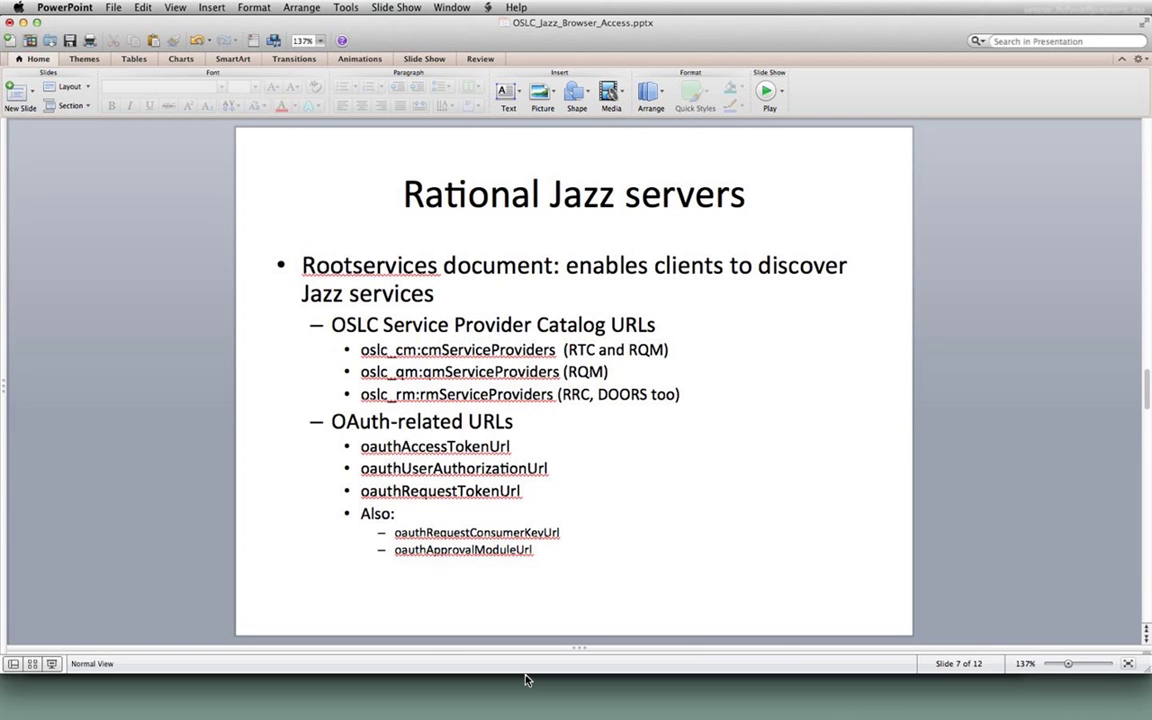
Scroll on to slide 8, 'OSLC and Authentication', comparing Basic, FORM and OAuth authentication
{"action": "scroll", "coordinate": [978, 585], "scroll_direction": "down", "scroll_amount": 3}
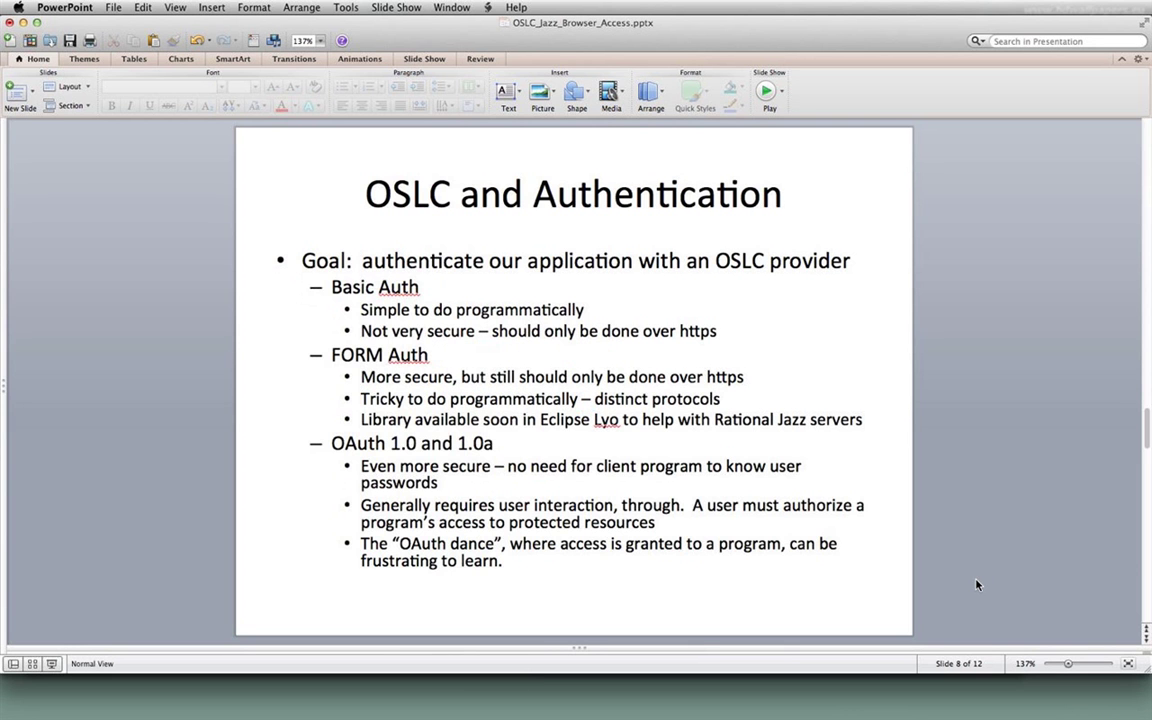